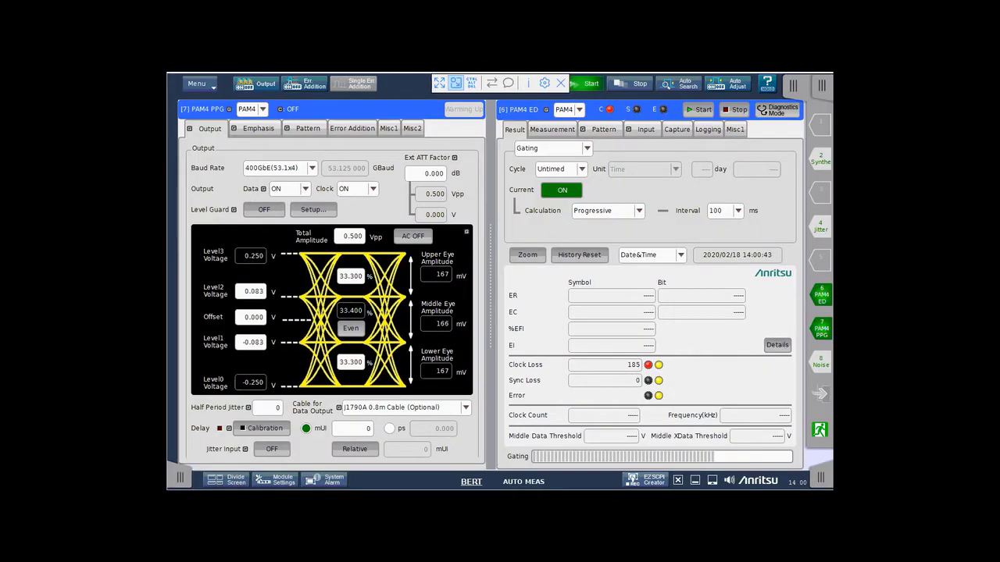
- Initialize all MP1900A settings to factory defaults from the main menu
click(200, 86)
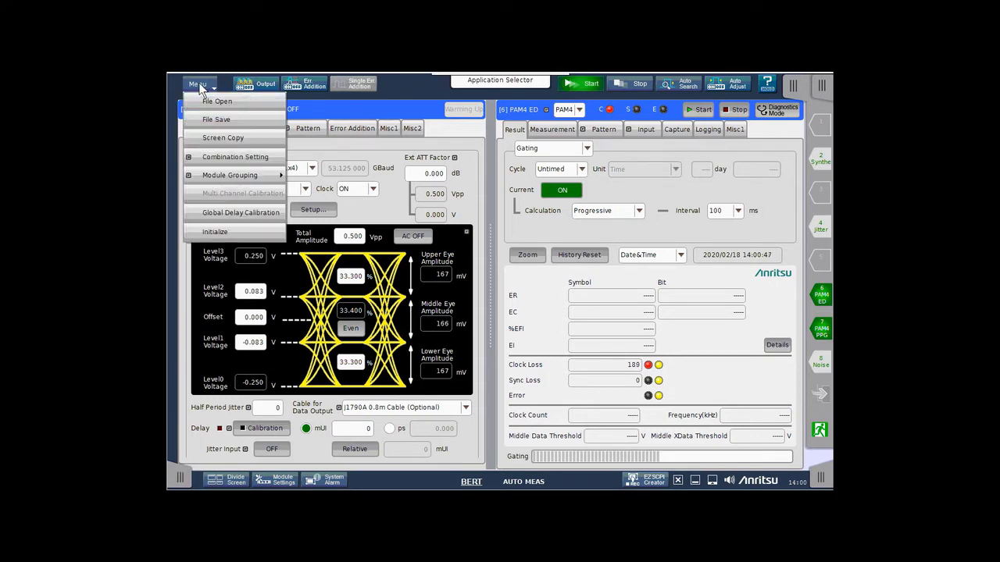
click(221, 235)
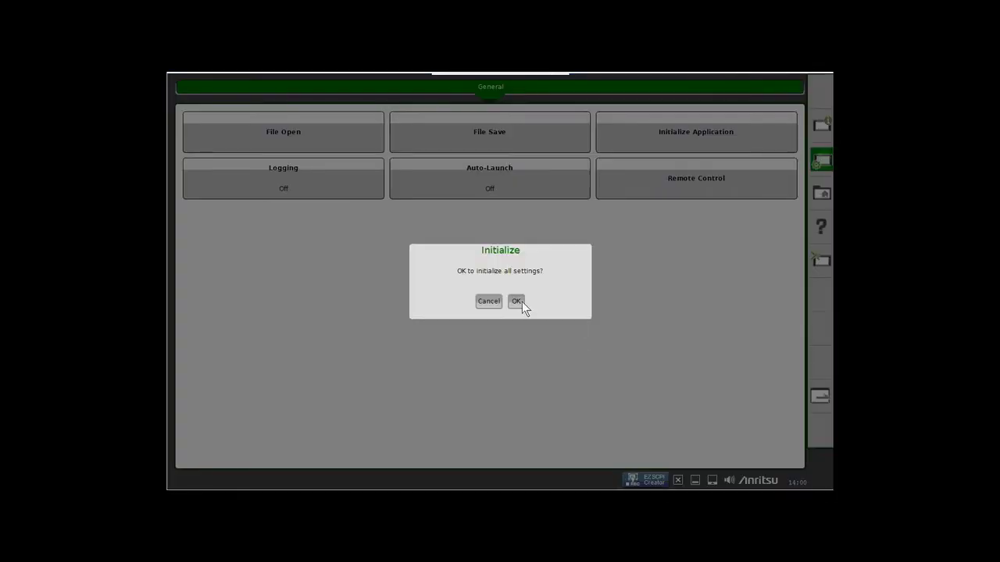
click(517, 302)
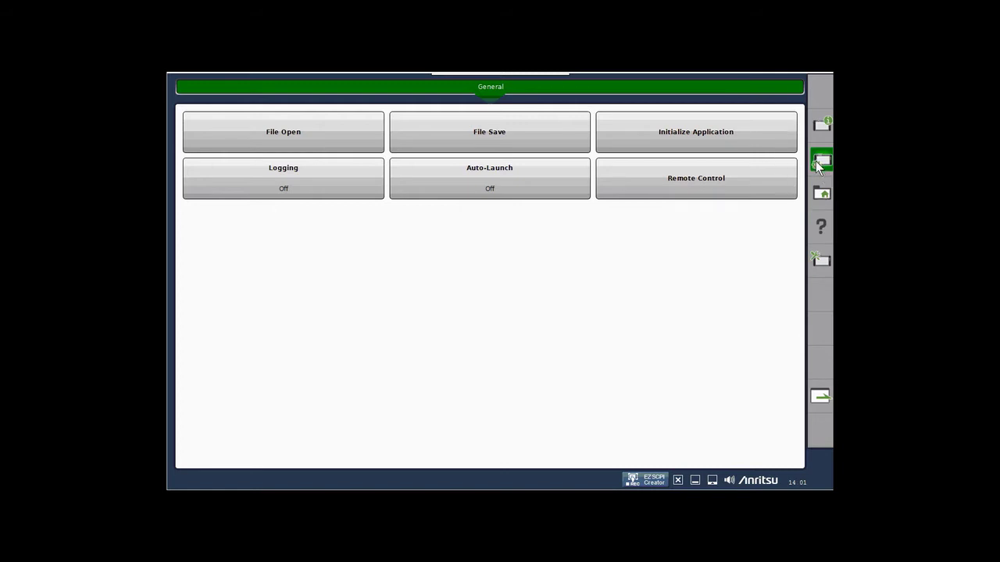
- Set the PPG baud rate to the 400GbE(53.1x4) preset, 53.125 GBaud
click(817, 161)
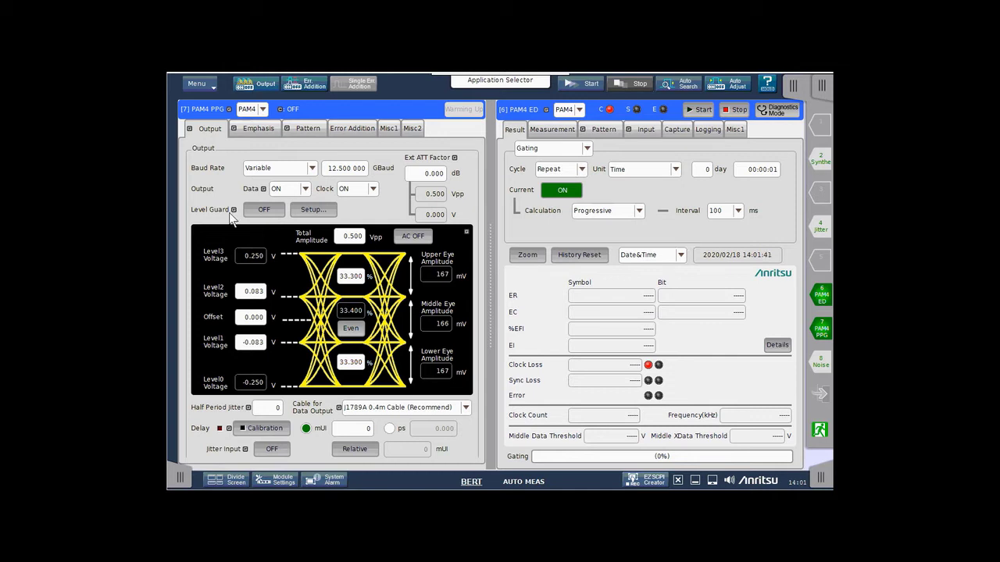
click(308, 169)
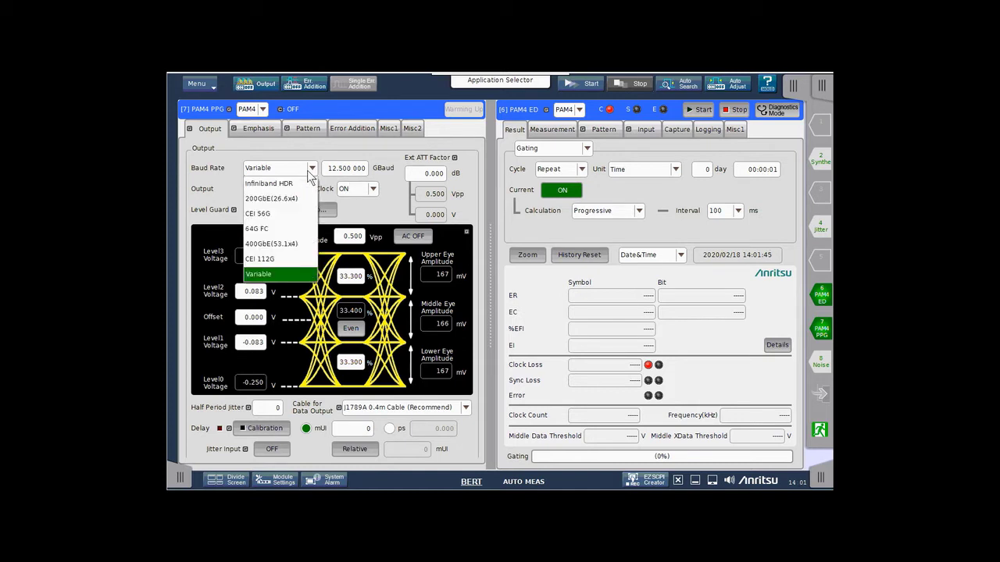
click(291, 245)
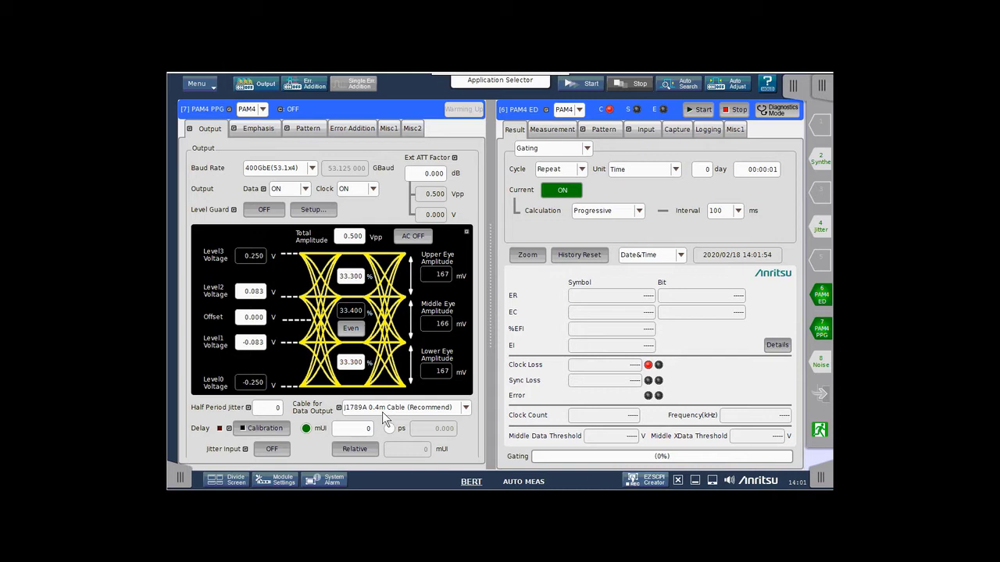
- Switch the PPG data output cable to J1790A 0.8m and accept the warning
click(386, 410)
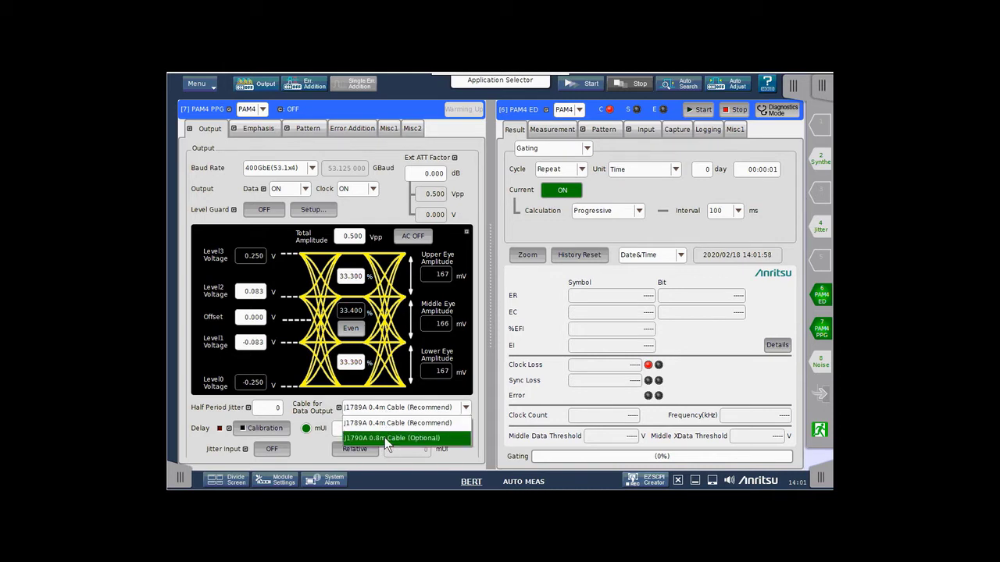
click(384, 437)
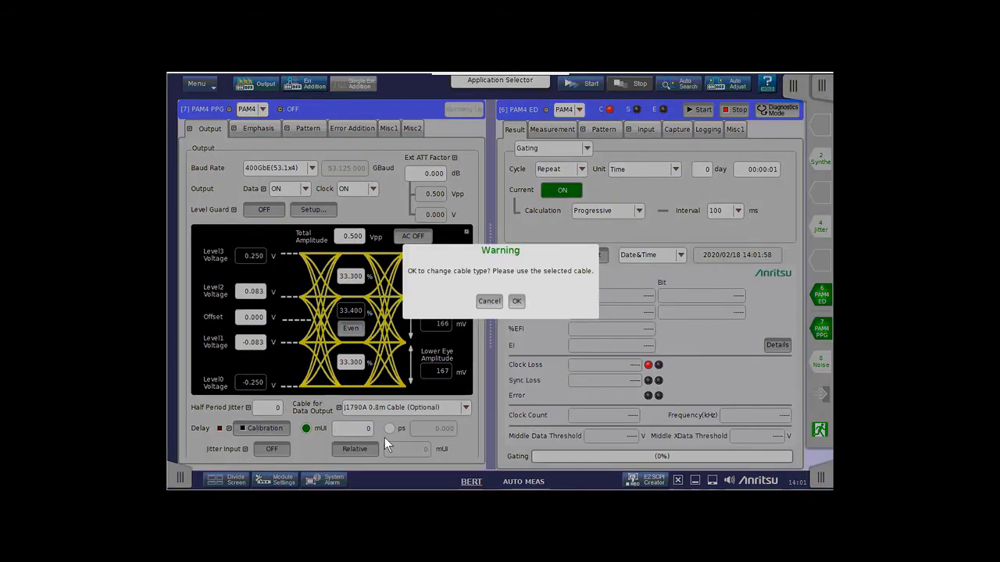
click(514, 303)
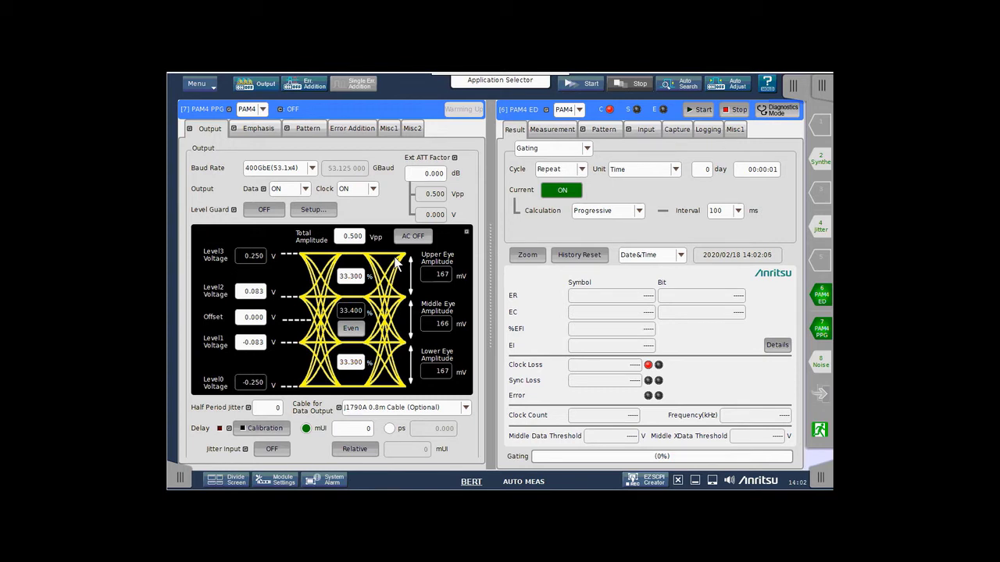
- Make the ED measurement cycle Untimed and set its input condition to Differential 50Ohm
click(551, 172)
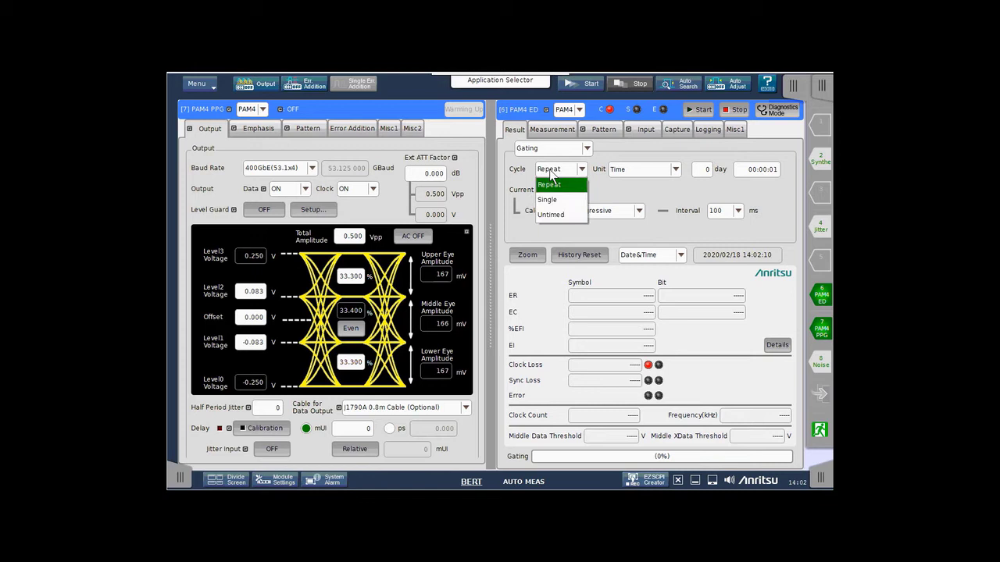
click(551, 215)
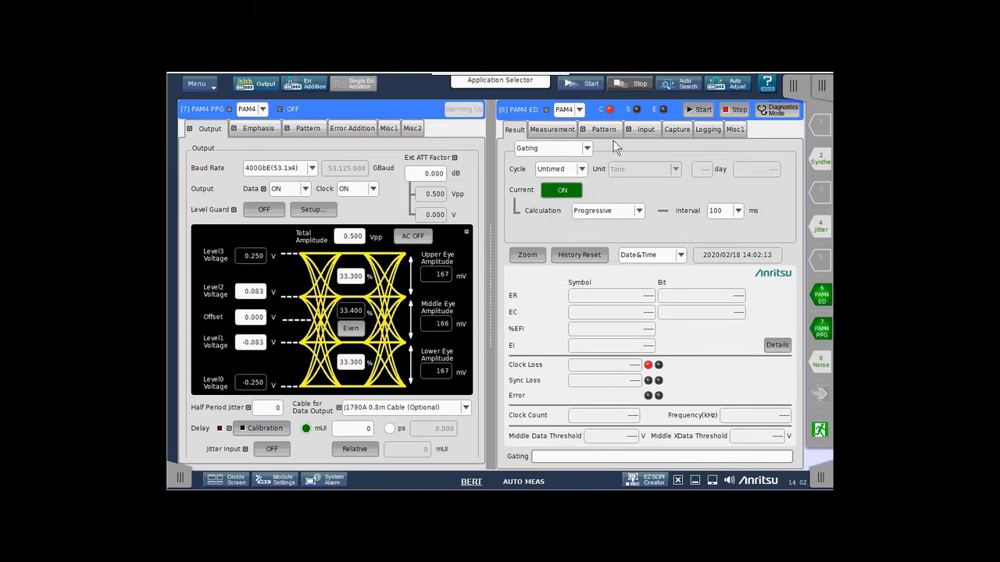
click(639, 131)
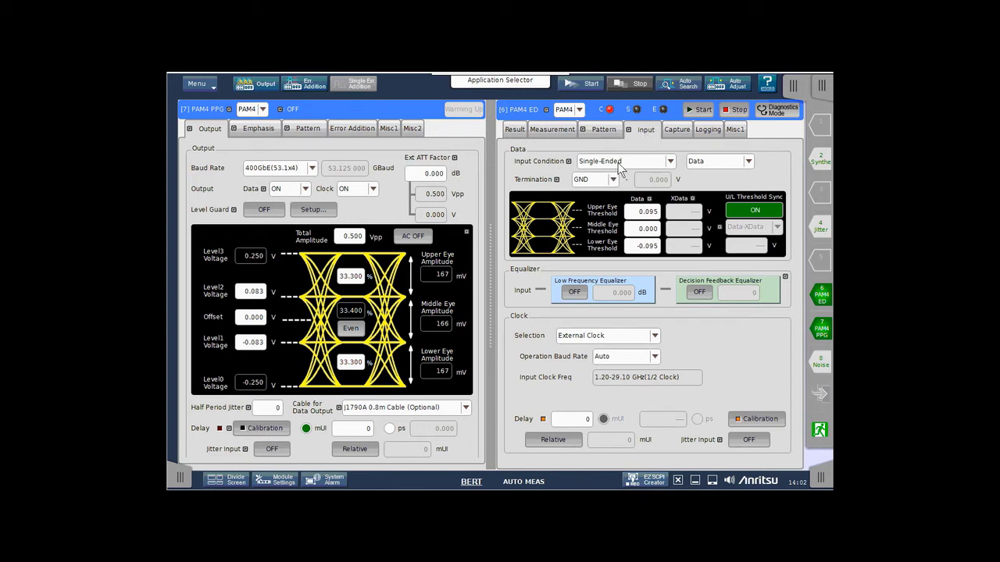
click(619, 164)
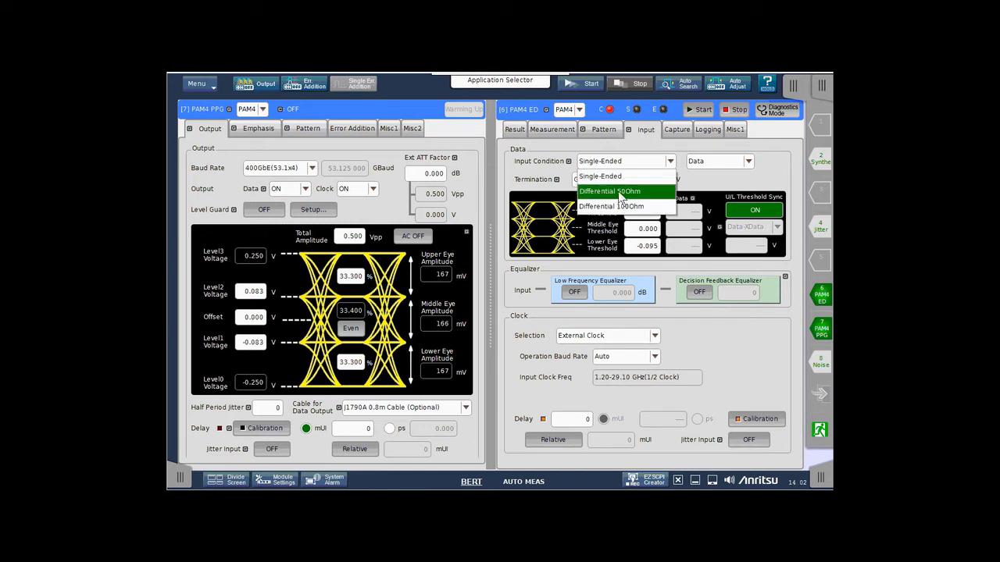
click(620, 193)
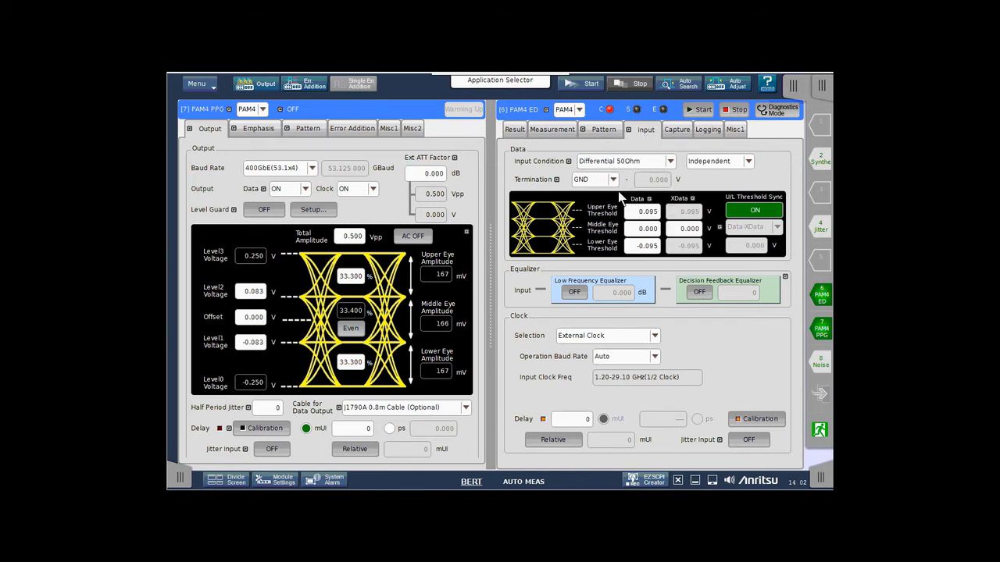
- Use Recovered Clock for the ED, tracking Unit1:Slot7:MU196020A
click(584, 340)
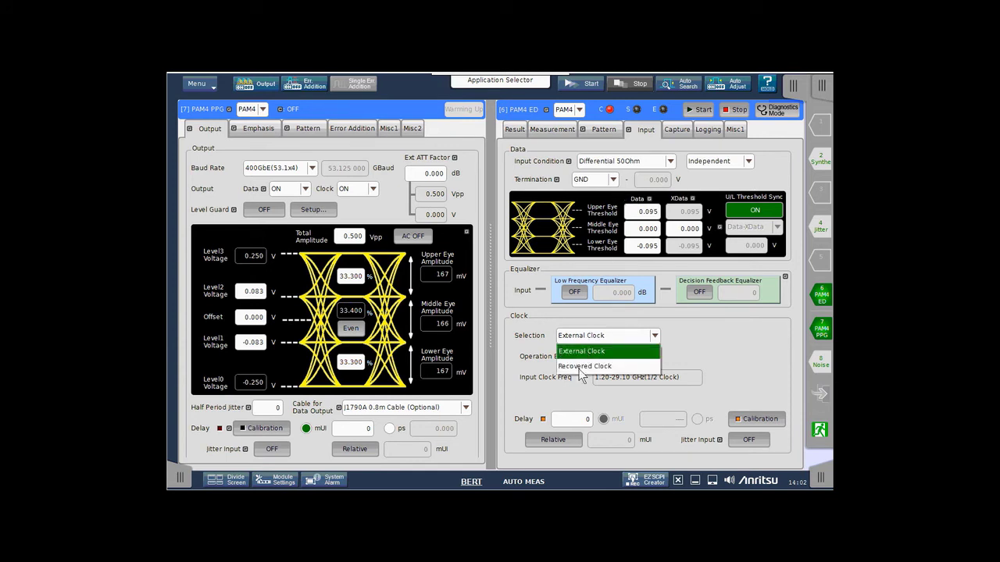
click(581, 366)
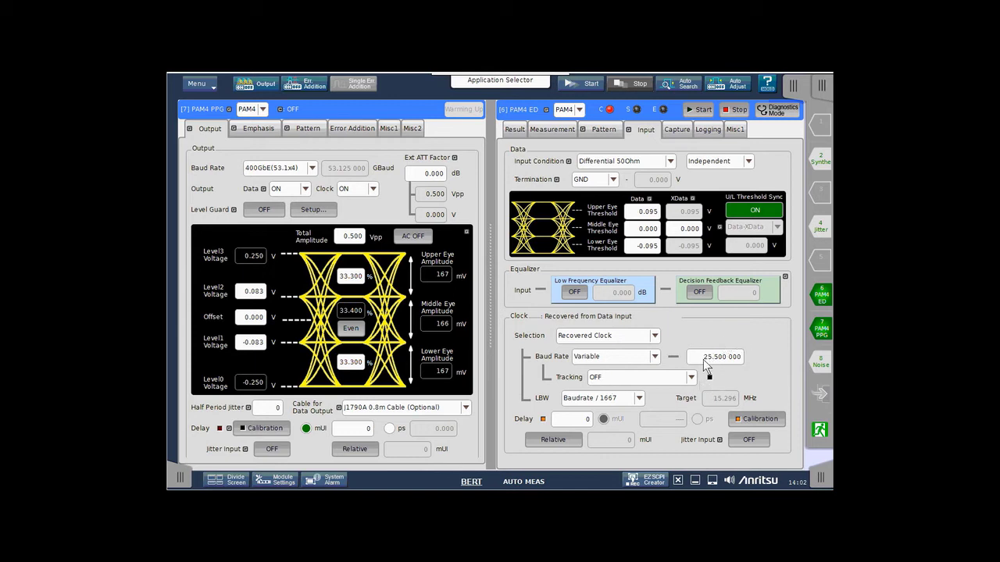
click(680, 381)
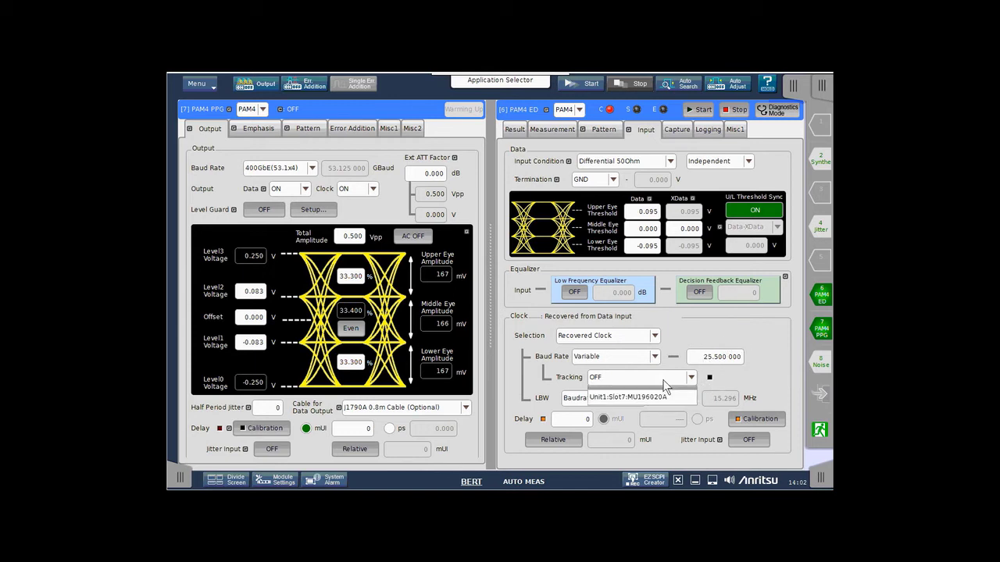
click(629, 405)
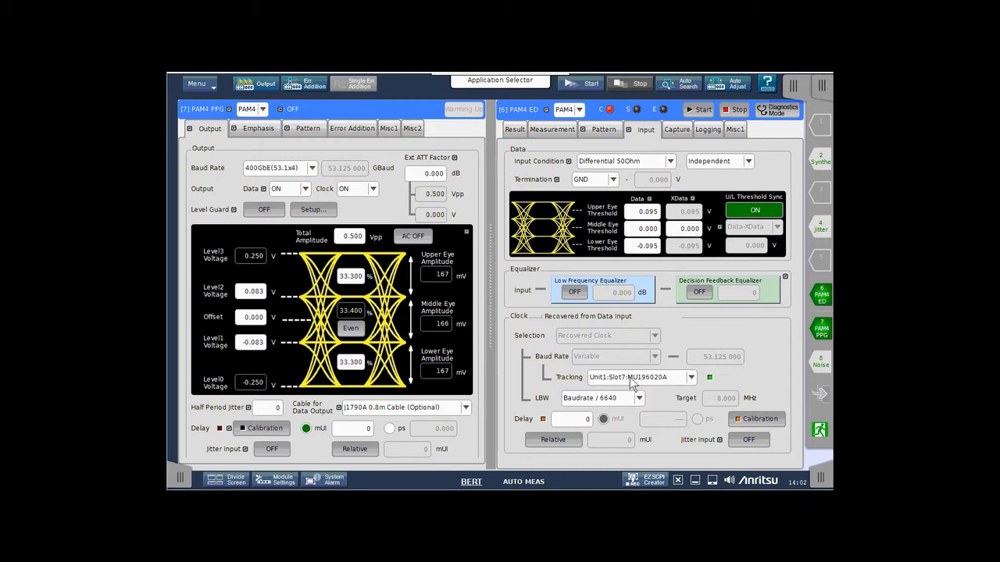
- Show the Input eye and thresholds on the ED Result page and enable PPG output
click(509, 129)
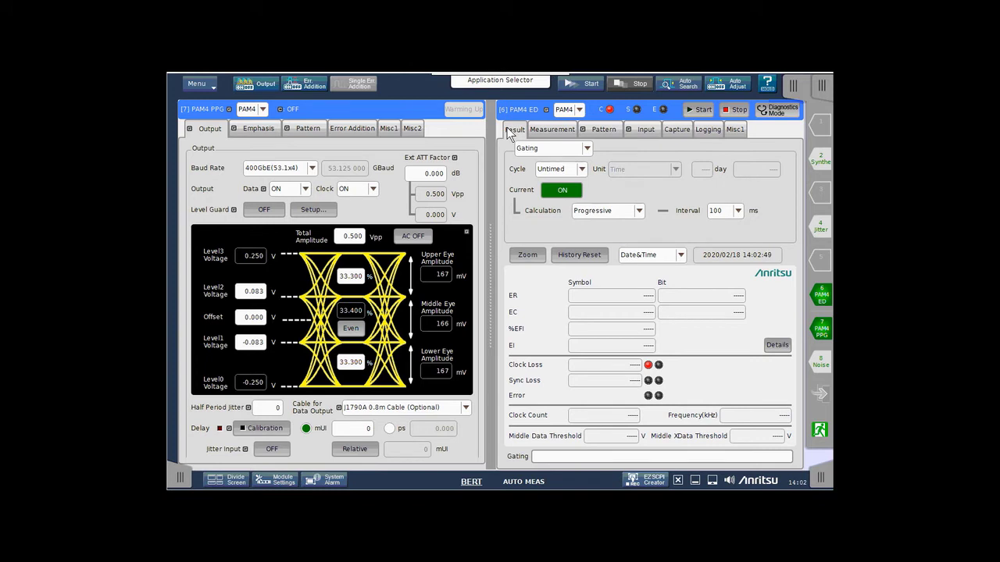
click(553, 149)
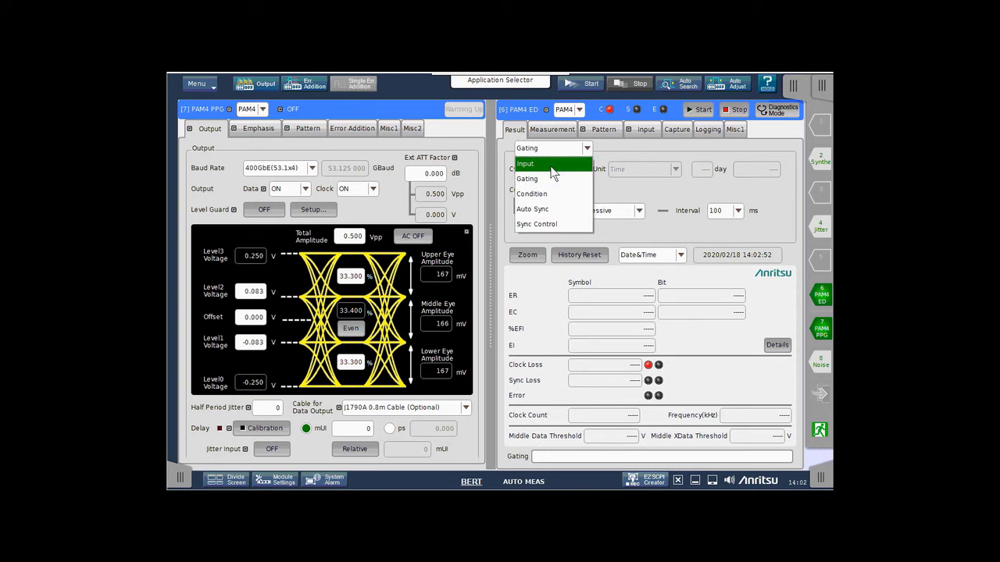
click(553, 166)
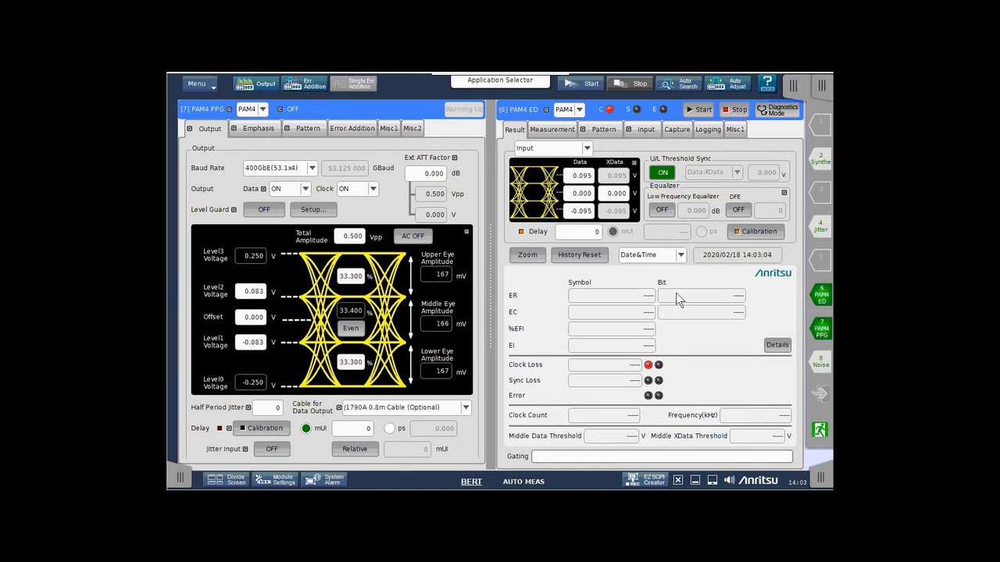
click(249, 91)
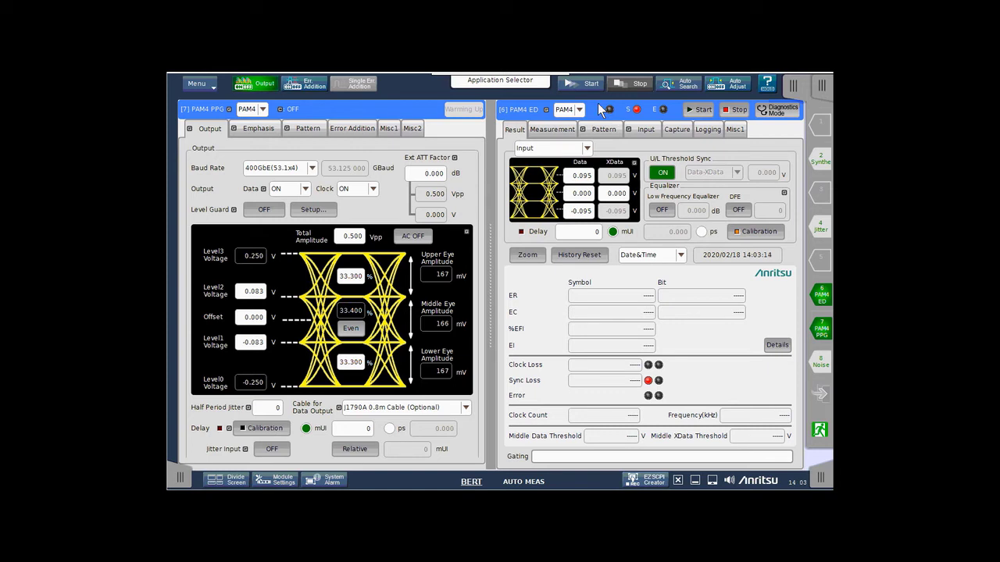
- Run a Coarse(PAM4) Threshold&Phase auto search, yielding 282/8/-266 mV thresholds and 186 mUI delay
click(686, 83)
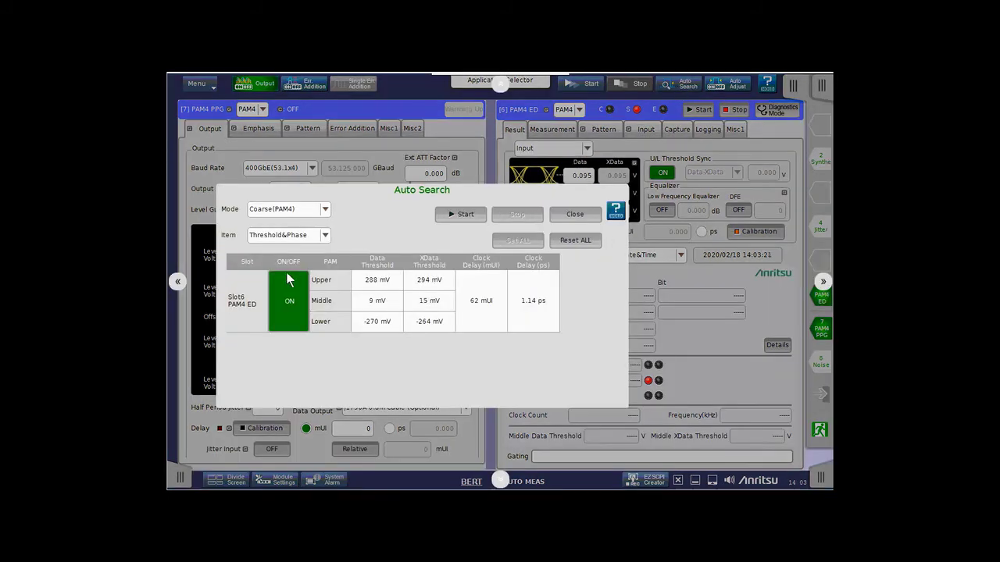
click(271, 211)
click(291, 301)
click(459, 214)
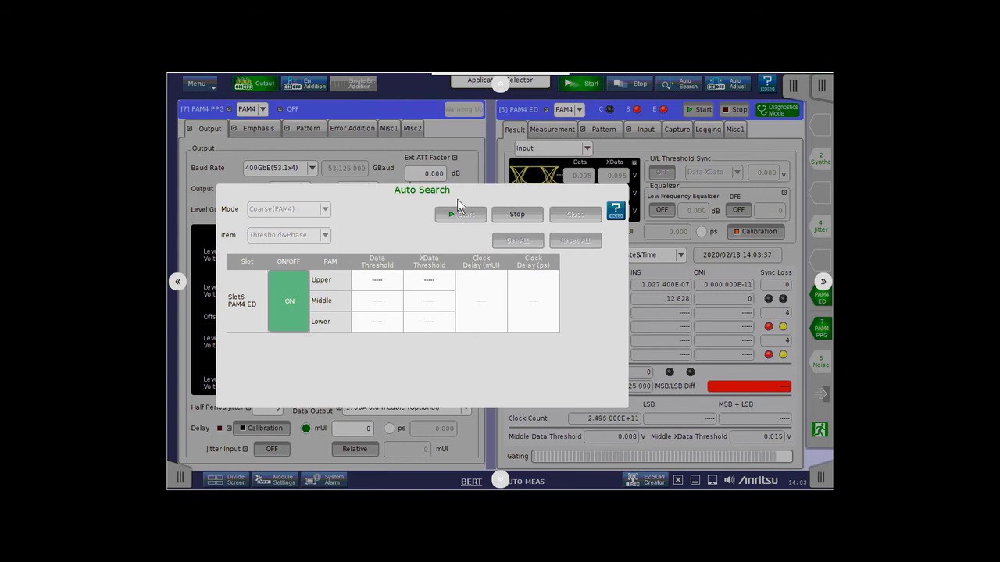
drag(458, 200, 380, 240)
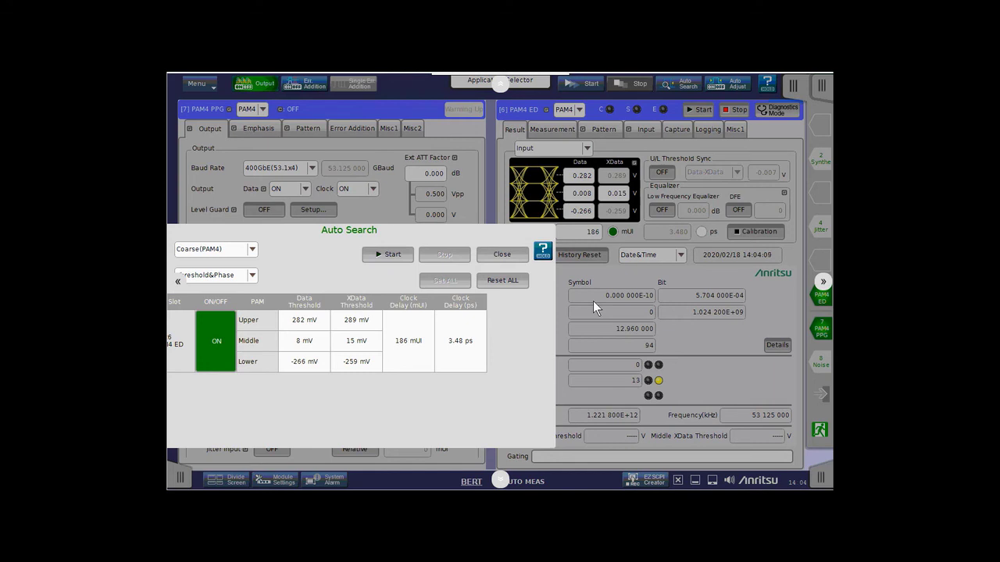
- Start a new measurement and verify zero errors at every PAM4 level in Details
click(499, 255)
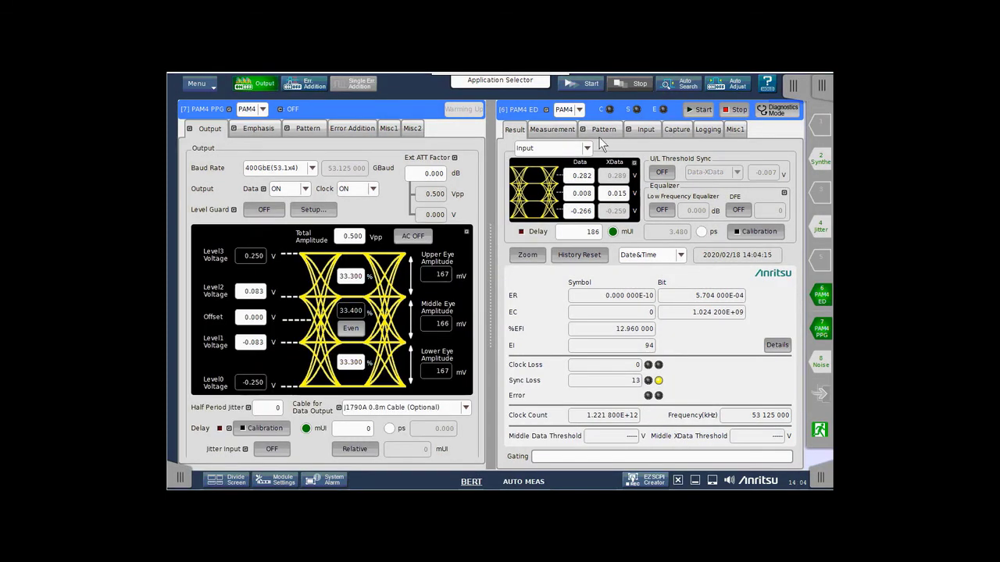
click(698, 113)
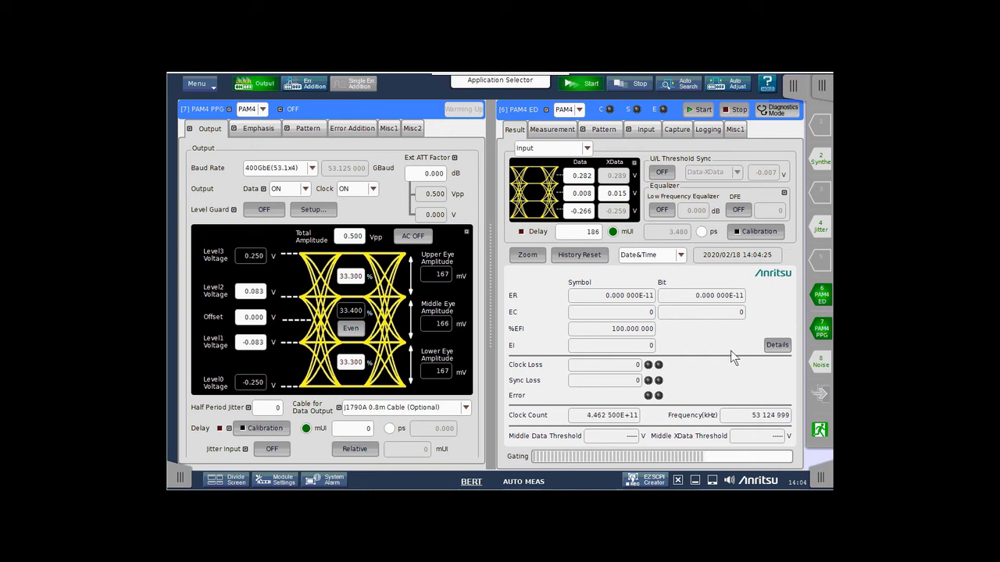
click(778, 347)
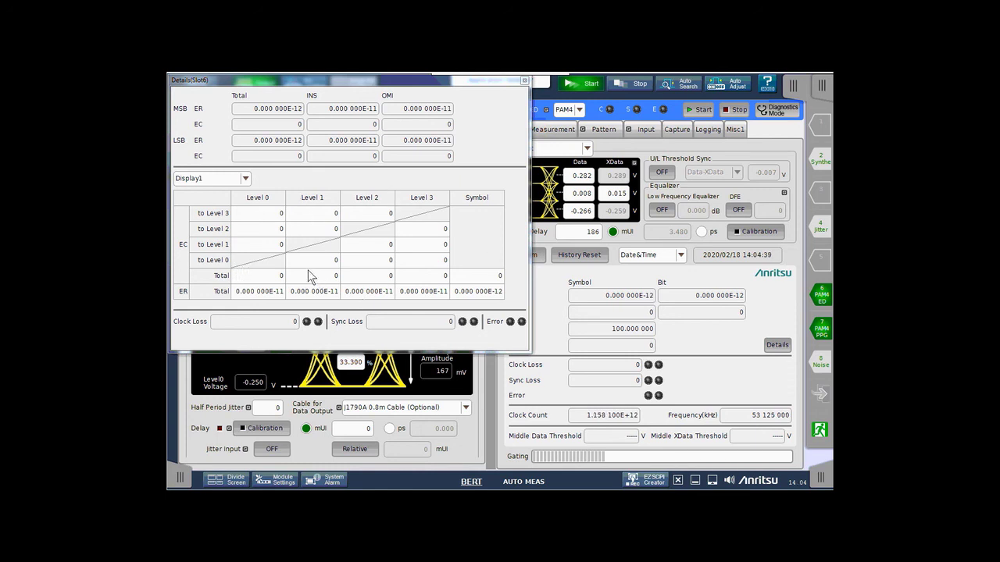
click(524, 81)
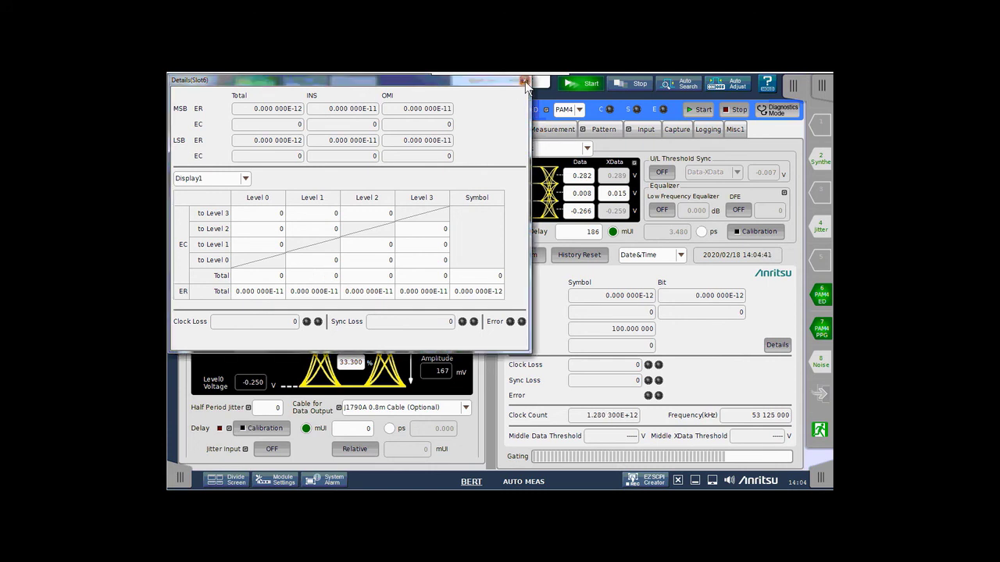